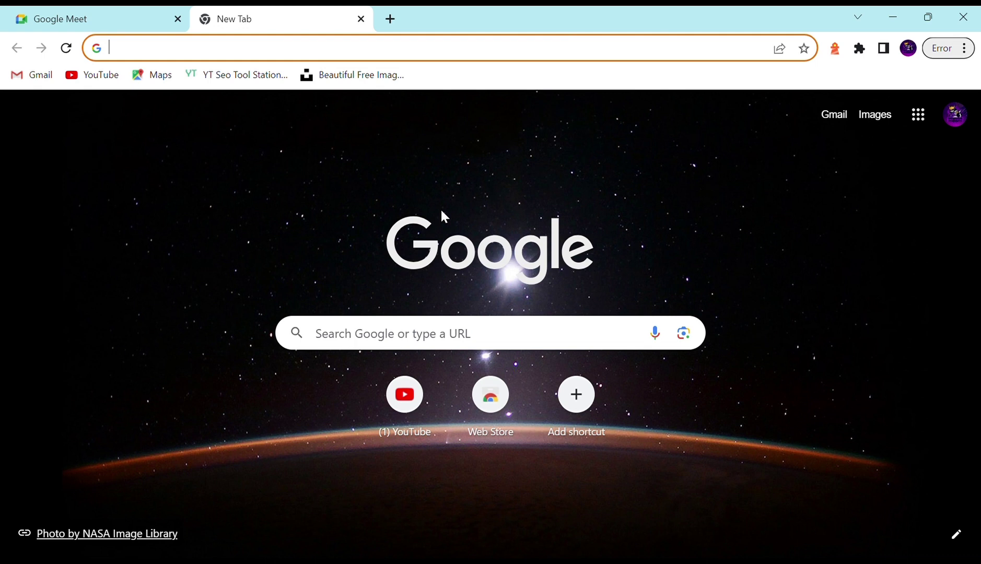
Step: Search the web for "seoquake extension" and add SEOquake to Chrome from its Chrome Web Store listing
type("SEOquake extension")
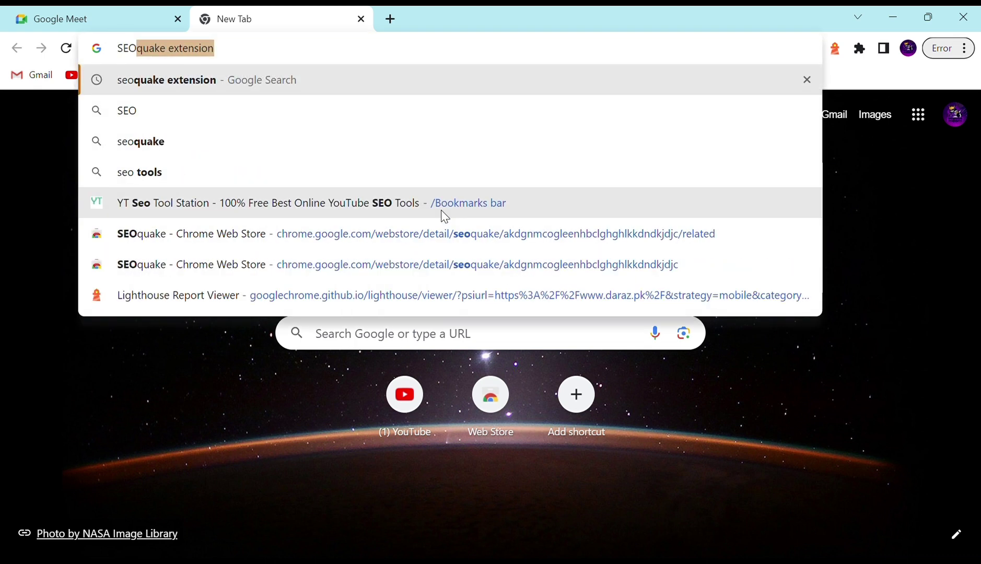
key("Return")
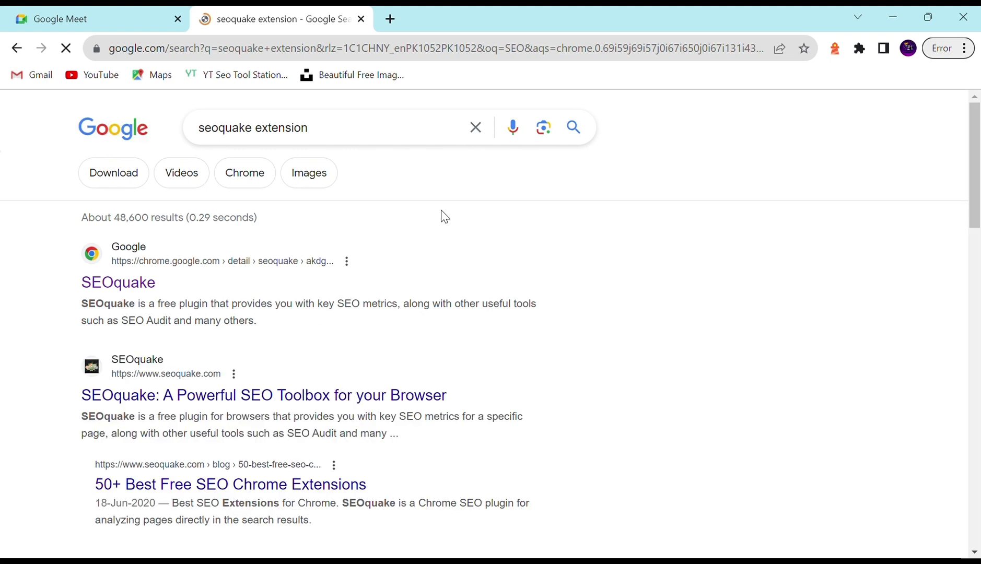
left_click(139, 285)
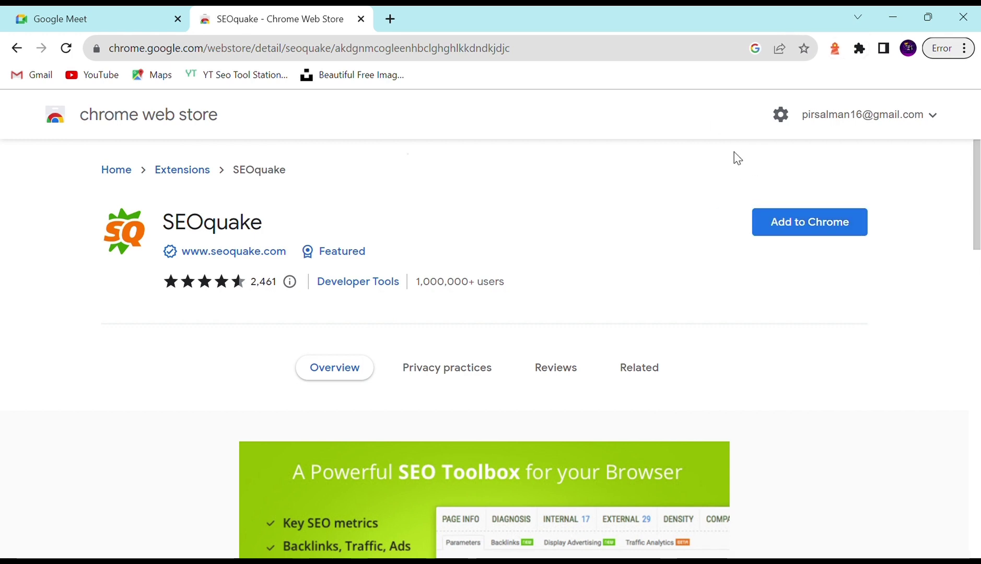
left_click(809, 219)
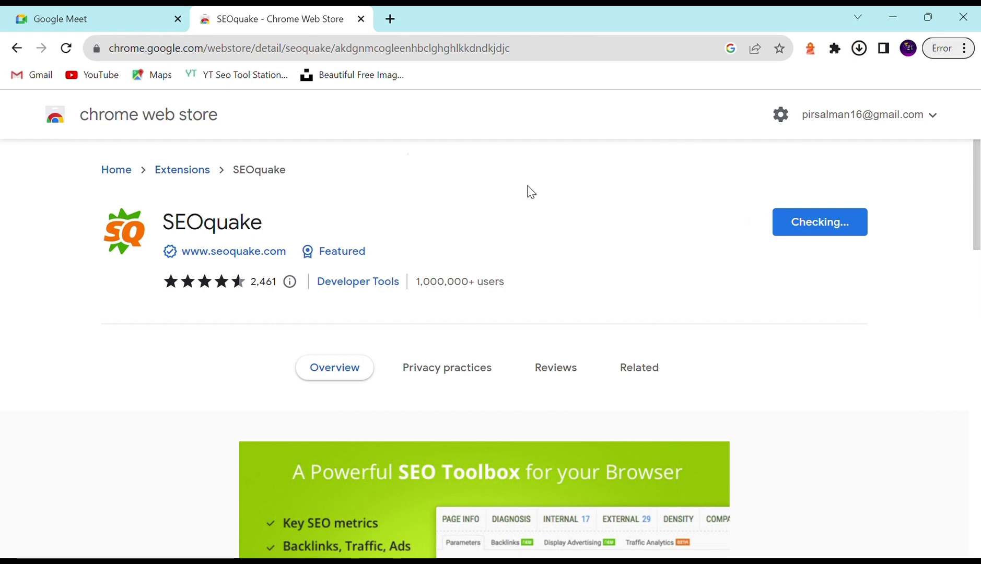
Step: Replace the web store page with a new tab and search Google for "daraz pk" there
left_click(390, 19)
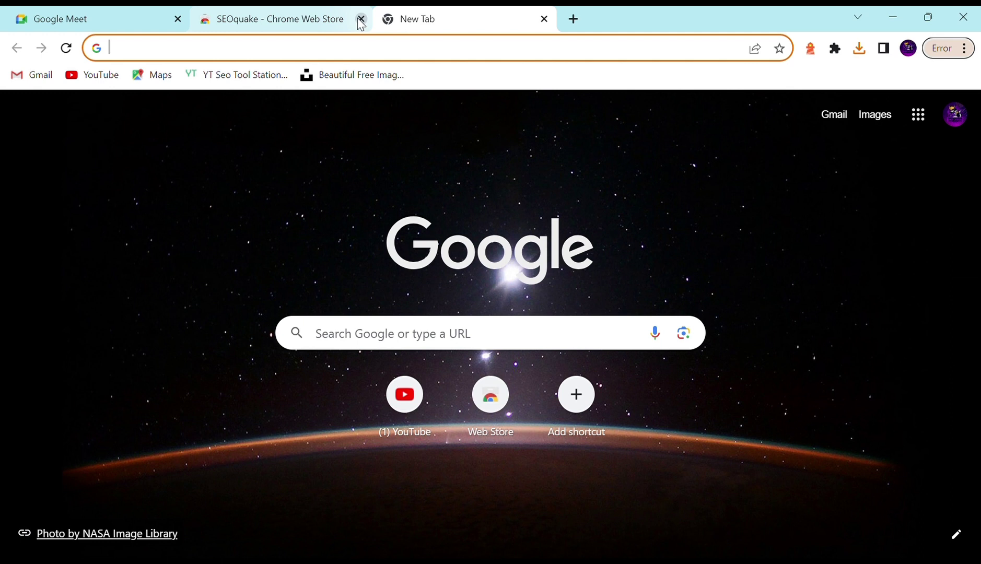
left_click(360, 19)
left_click(342, 56)
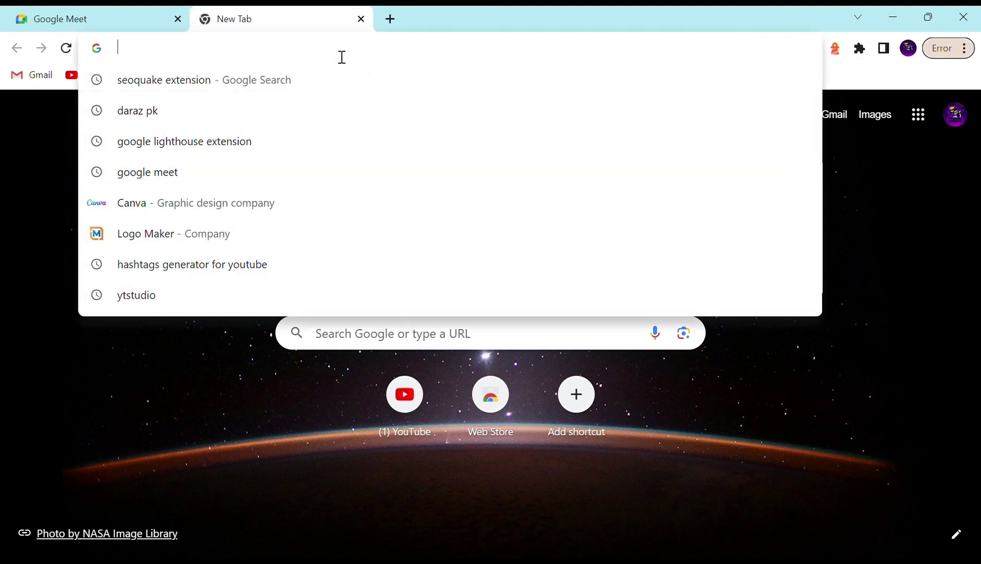
type("D")
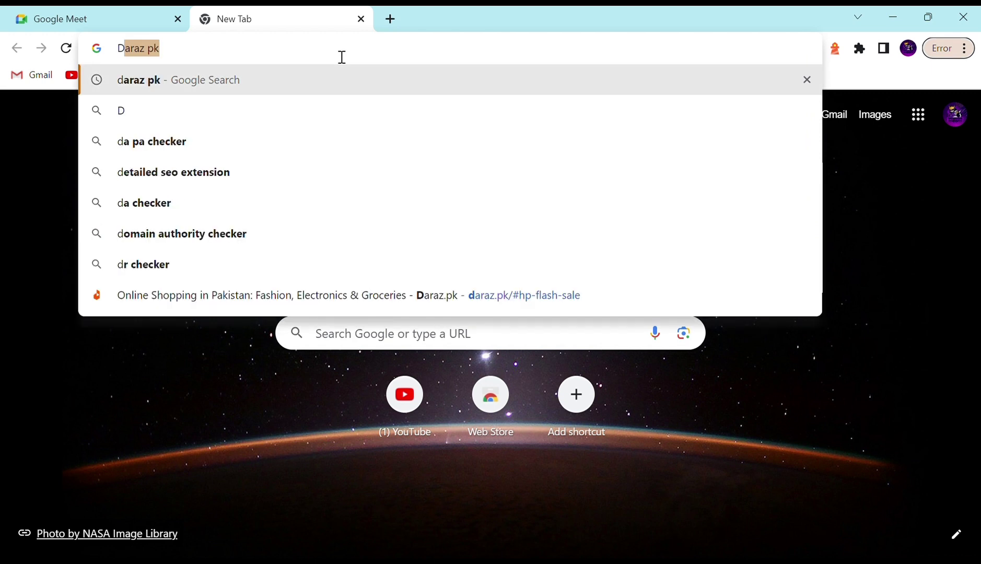
key("Return")
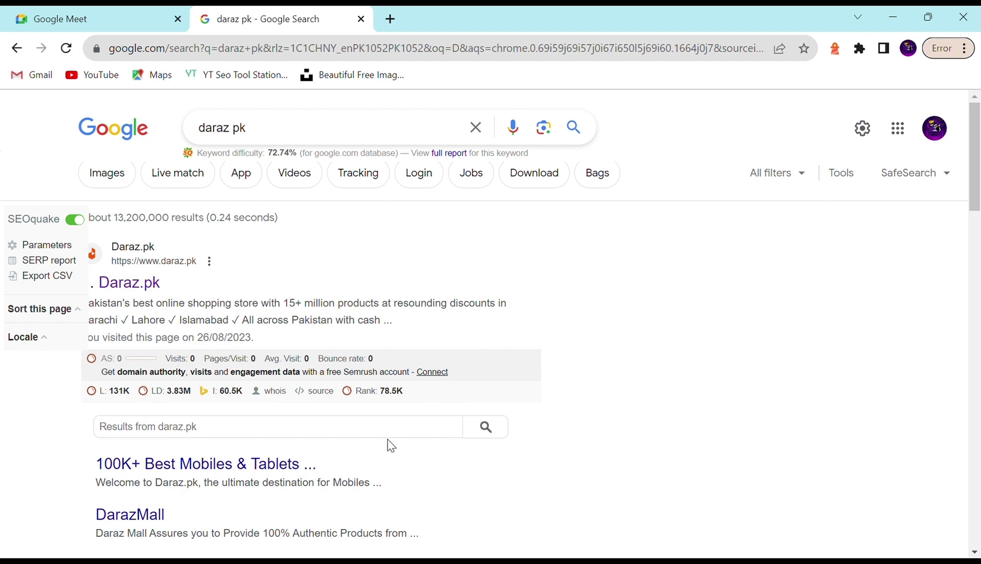
Step: Check the SEOquake metrics in the search results, then open the Daraz.pk site and its SEOquake Page Info report
scroll(408, 446, "down", 1)
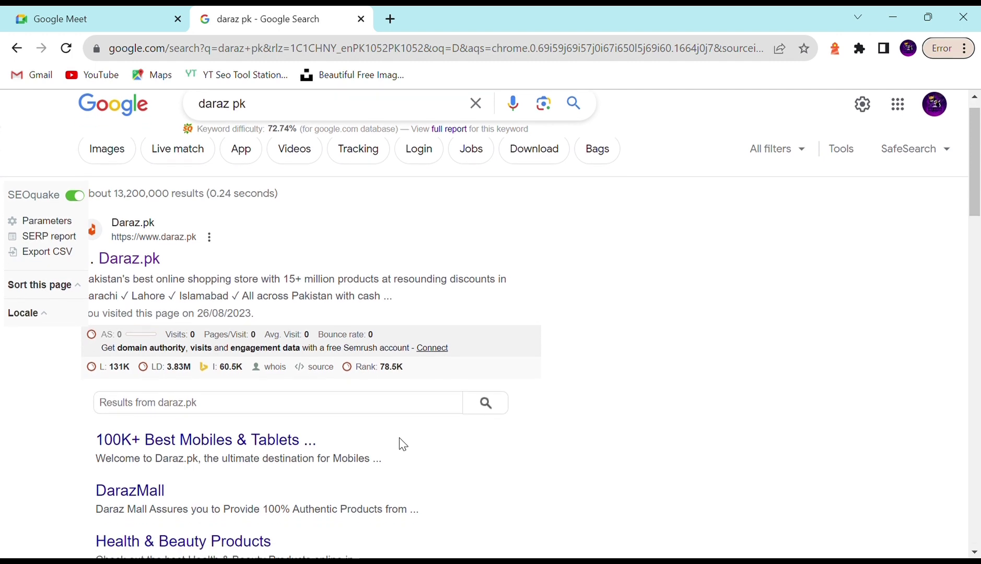
scroll(403, 445, "down", 1)
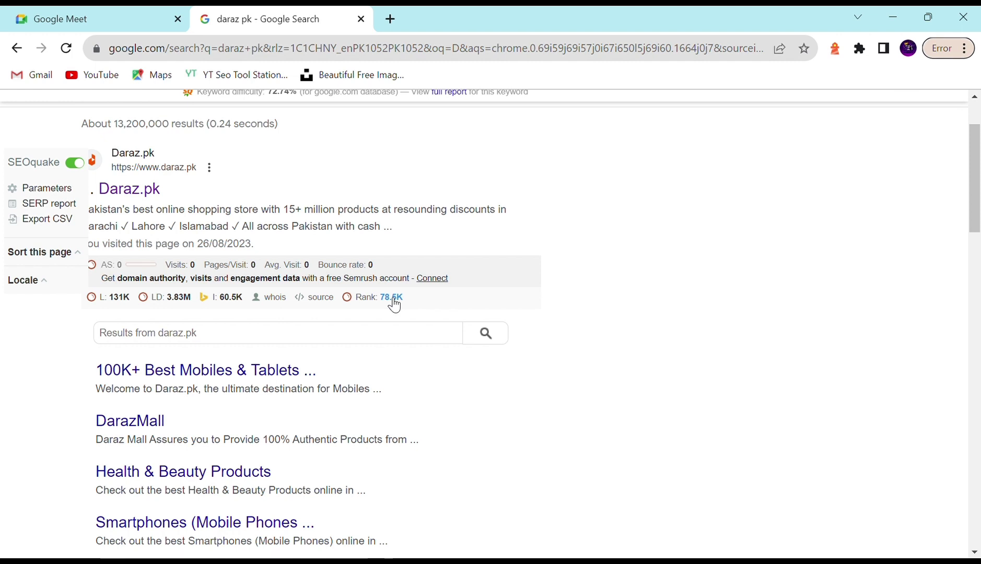
scroll(394, 306, "down", 2)
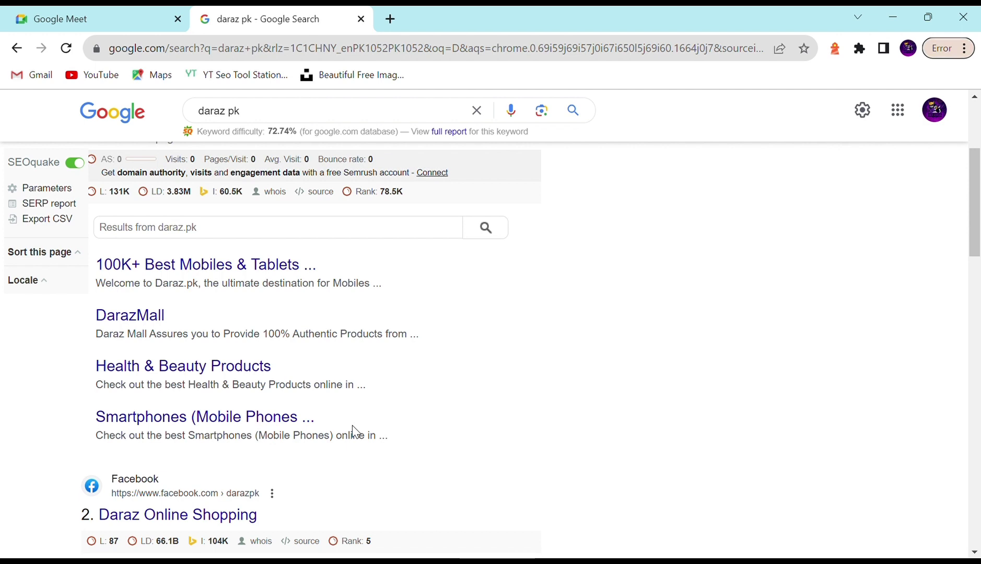
scroll(351, 426, "up", 4)
left_click(140, 285)
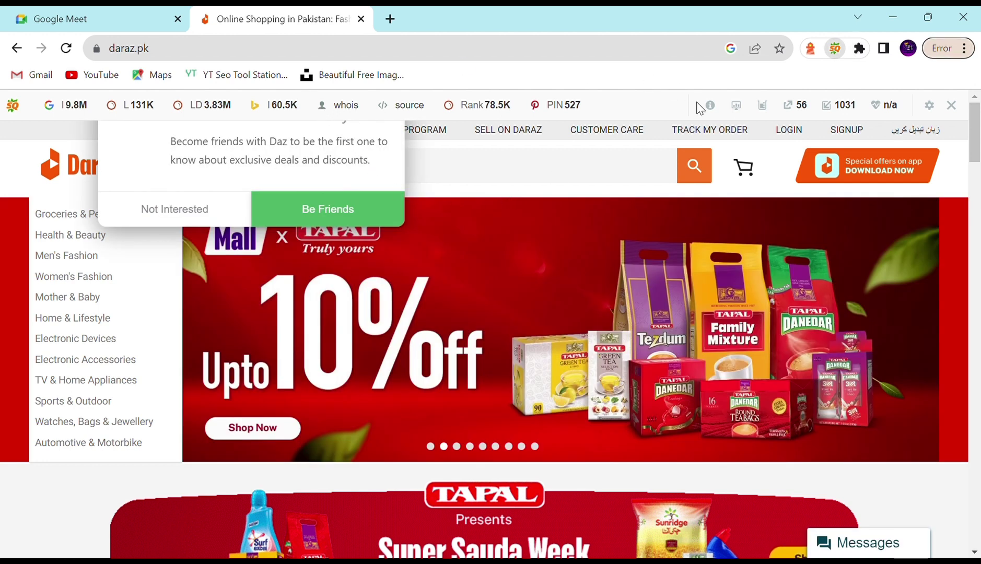
left_click(314, 79)
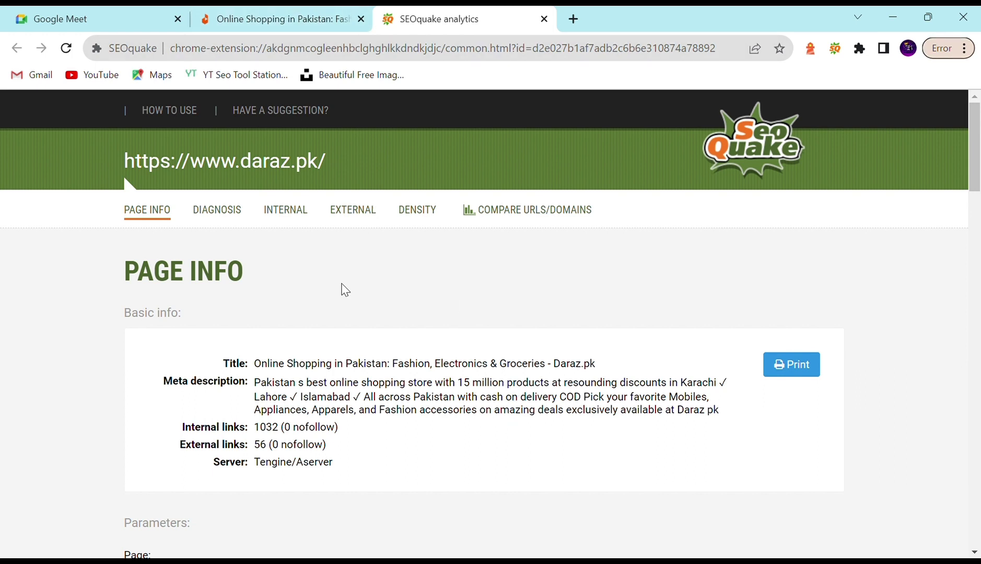
Step: Examine the Page Info report's basic info, page and domain parameters, backlinks and keyword density tables for daraz.pk
scroll(345, 282, "down", 2)
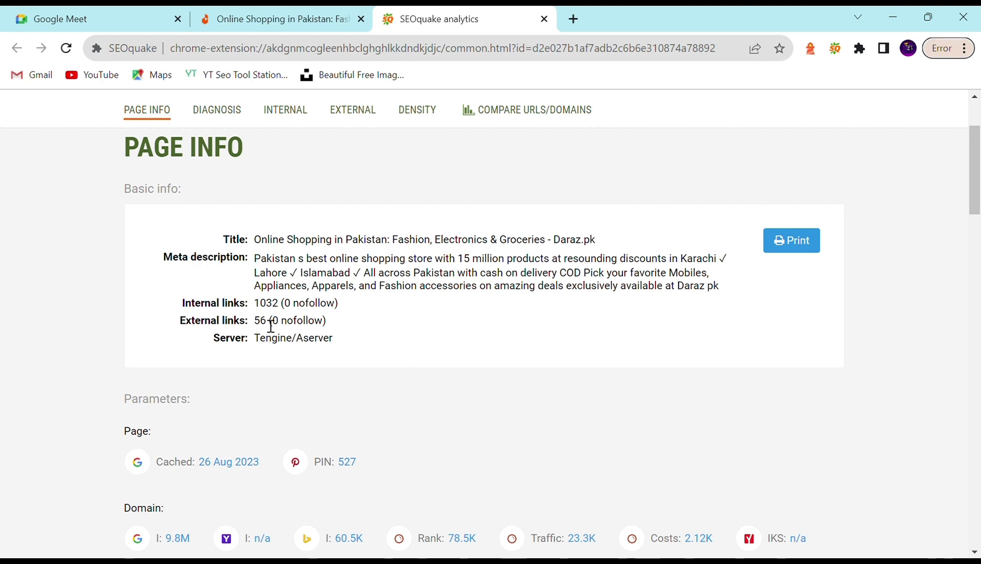
scroll(271, 326, "down", 3)
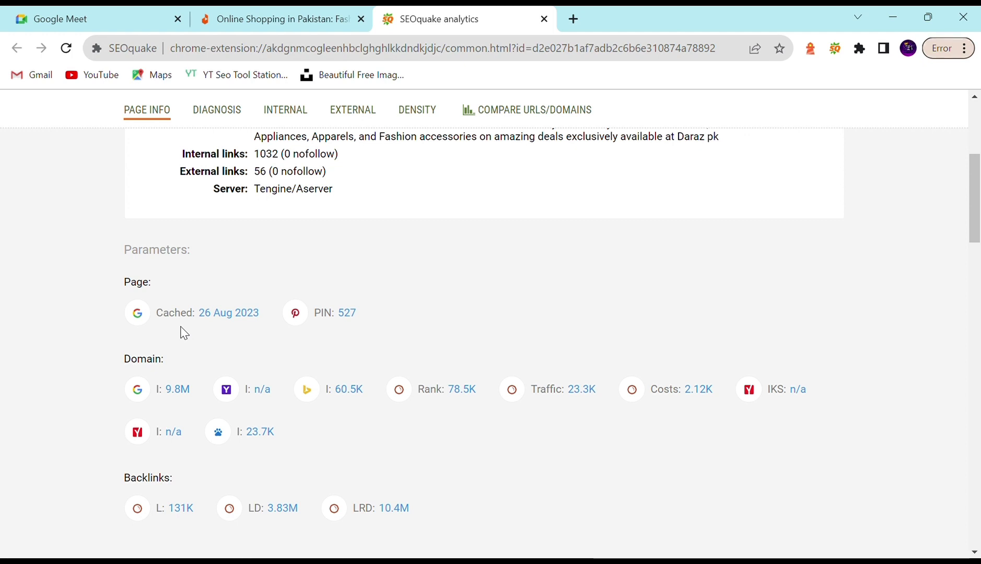
scroll(184, 333, "down", 2)
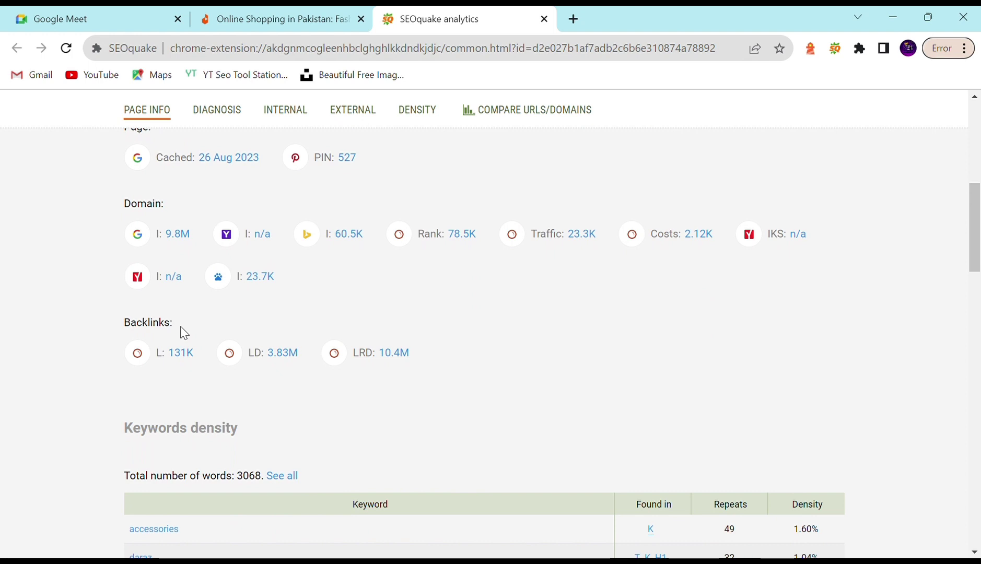
scroll(184, 333, "down", 2)
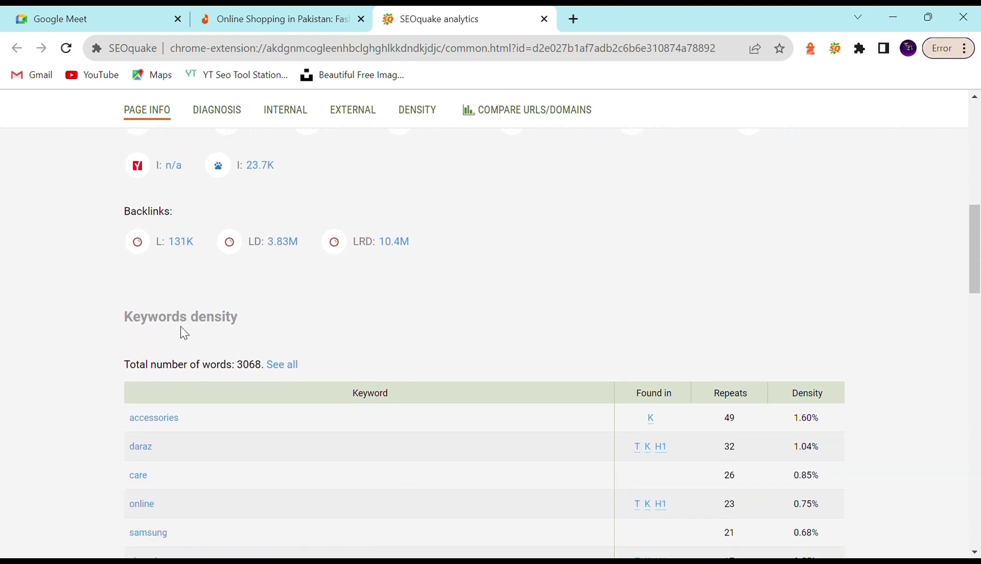
scroll(184, 333, "down", 1)
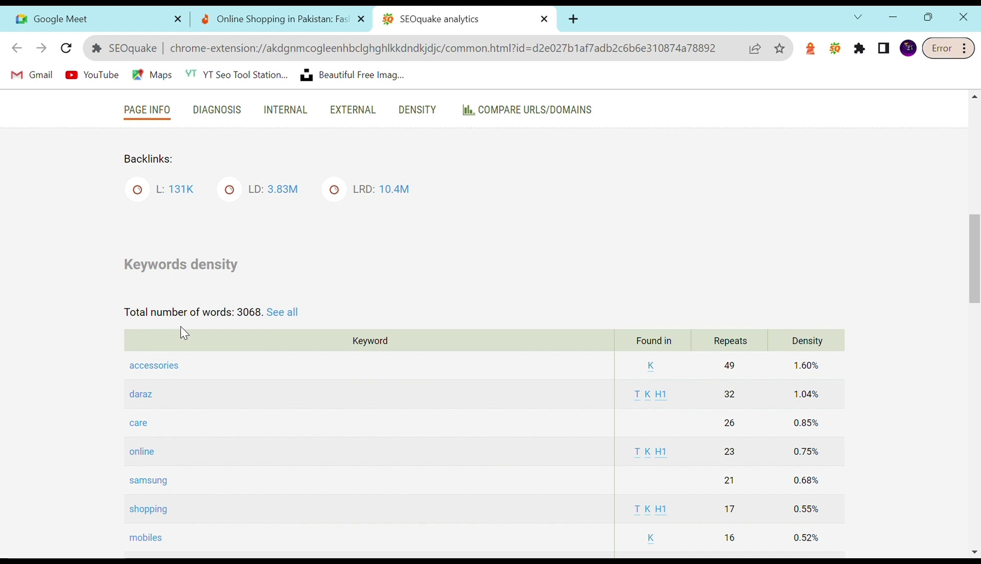
scroll(184, 333, "down", 1)
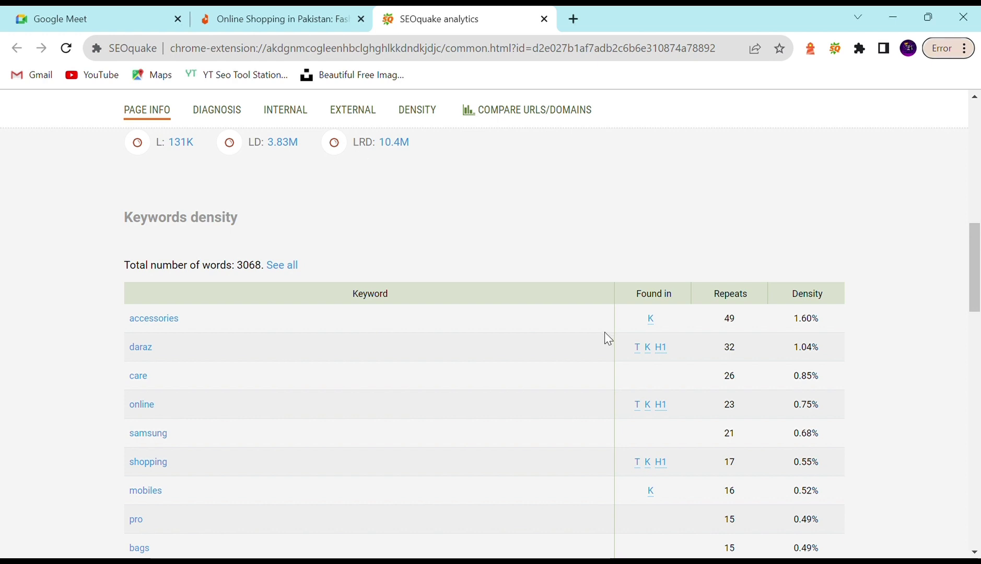
scroll(607, 338, "down", 10)
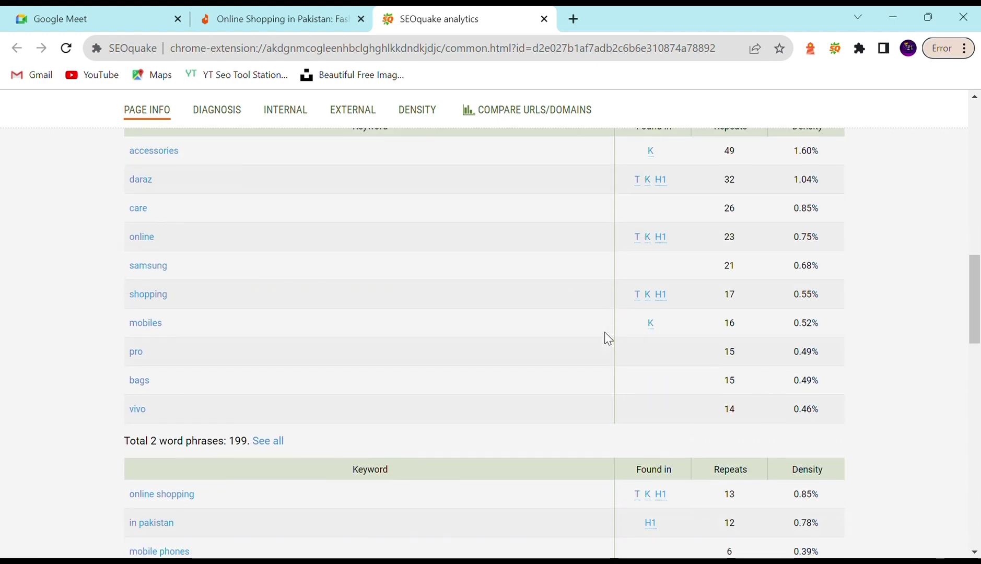
scroll(608, 339, "down", 12)
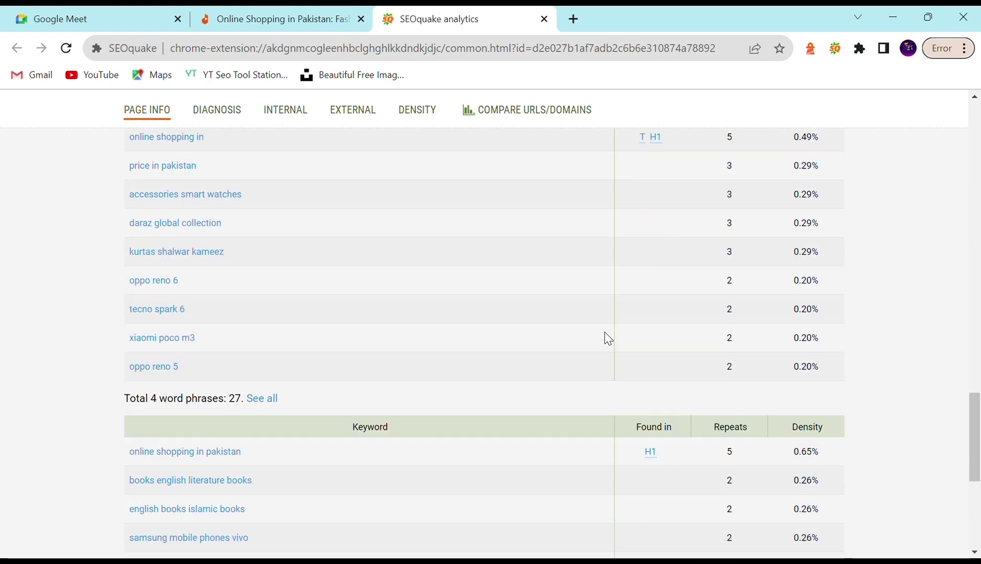
scroll(605, 332, "up", 14)
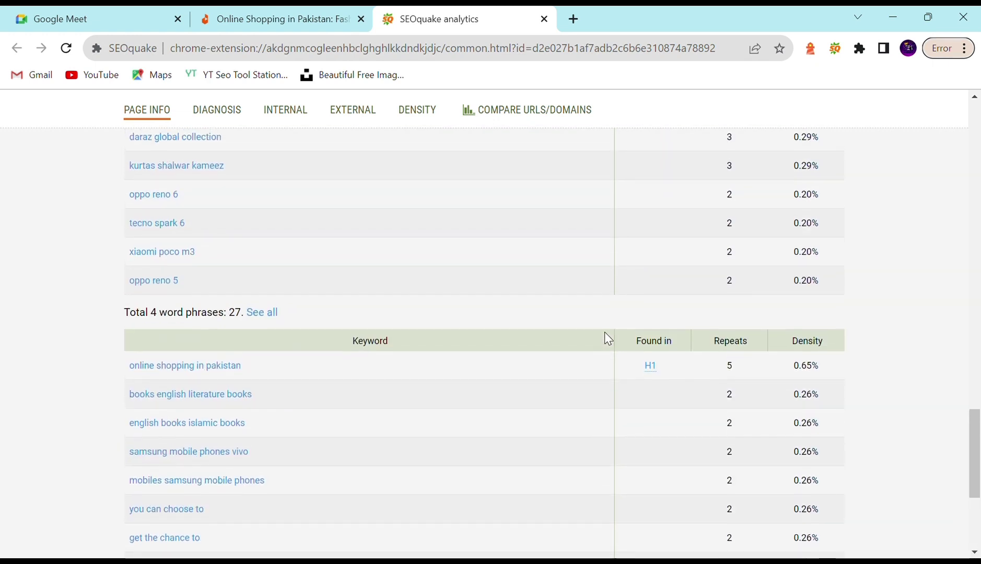
scroll(605, 332, "up", 11)
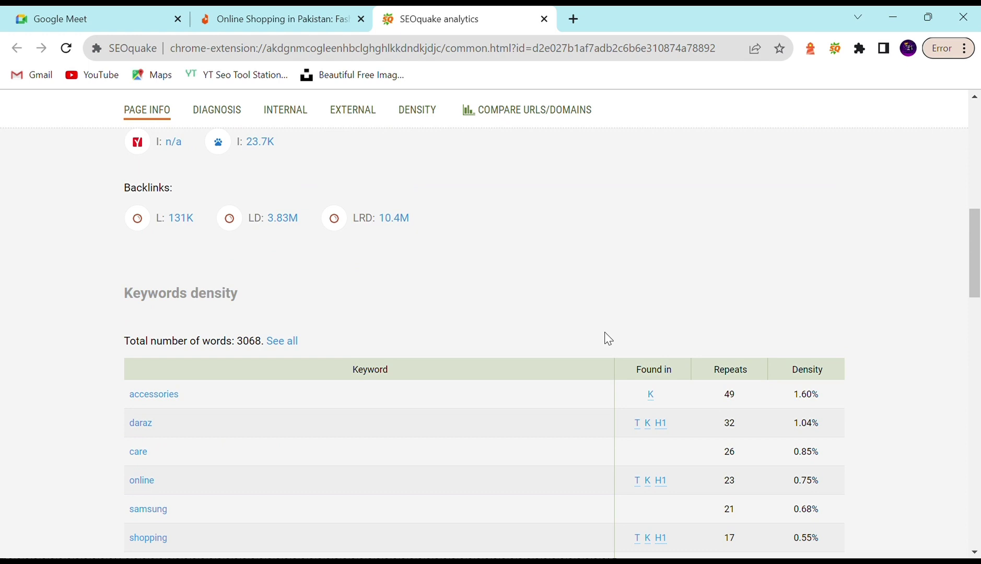
scroll(807, 415, "down", 6)
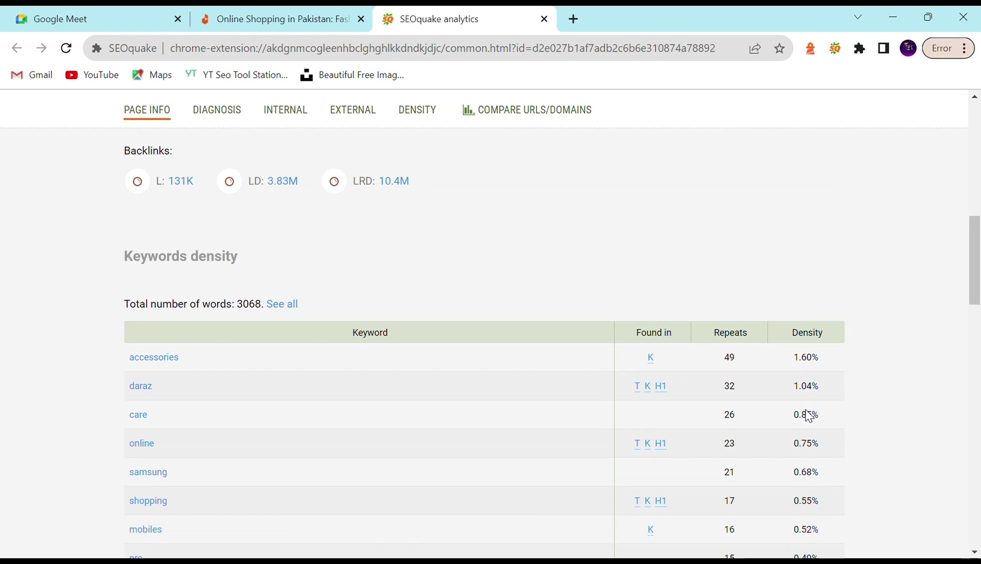
scroll(814, 418, "down", 2)
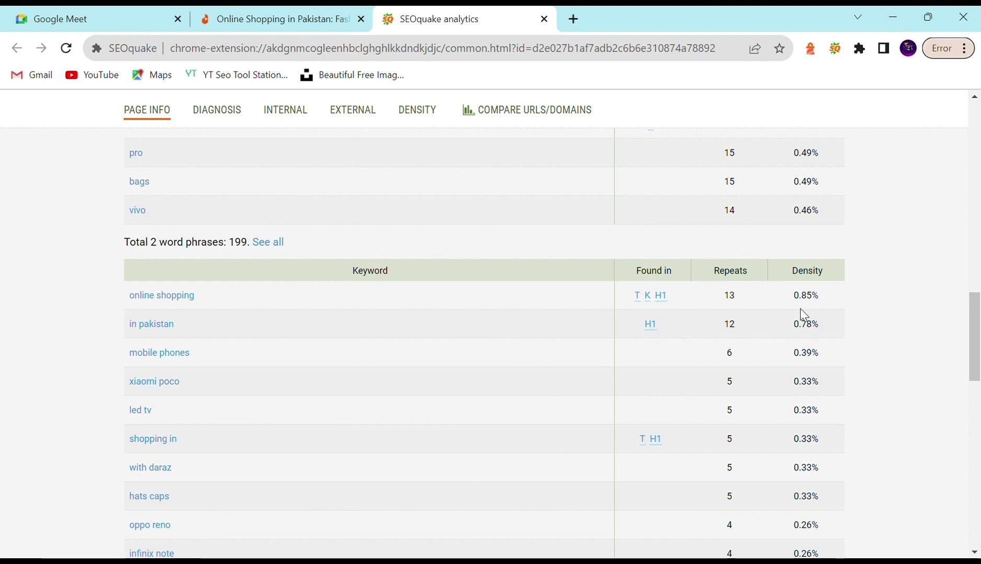
scroll(800, 314, "up", 14)
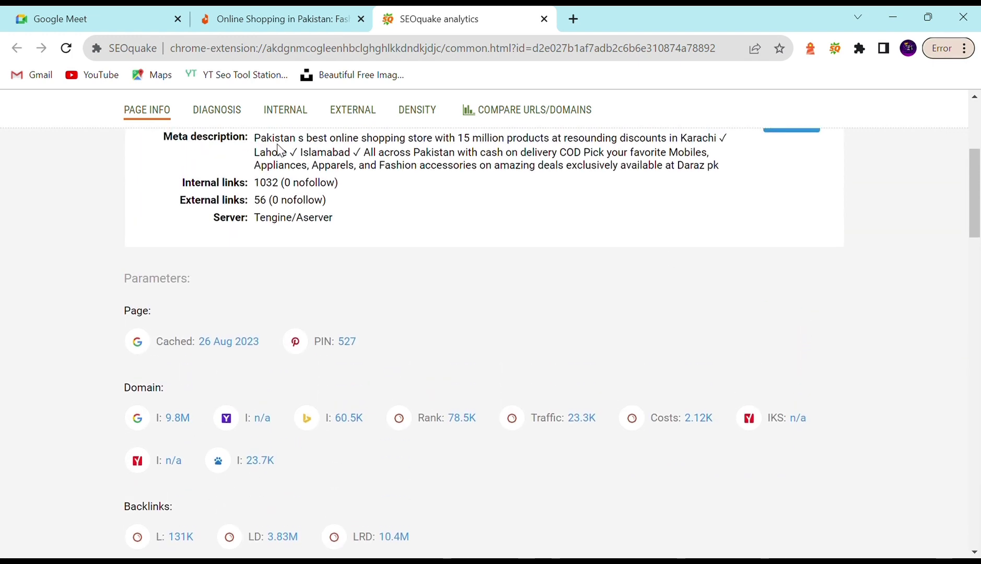
scroll(674, 427, "down", 6)
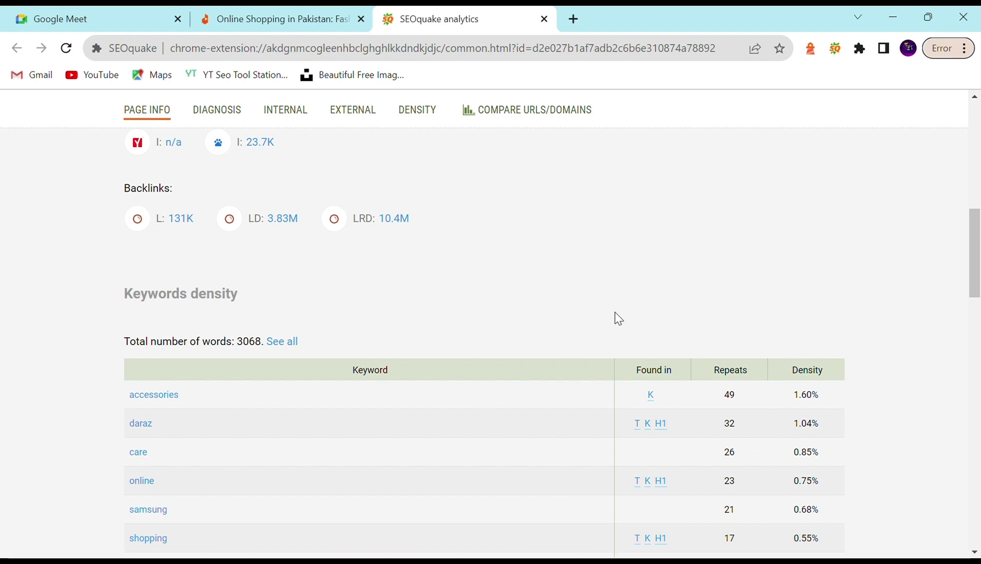
key("Home")
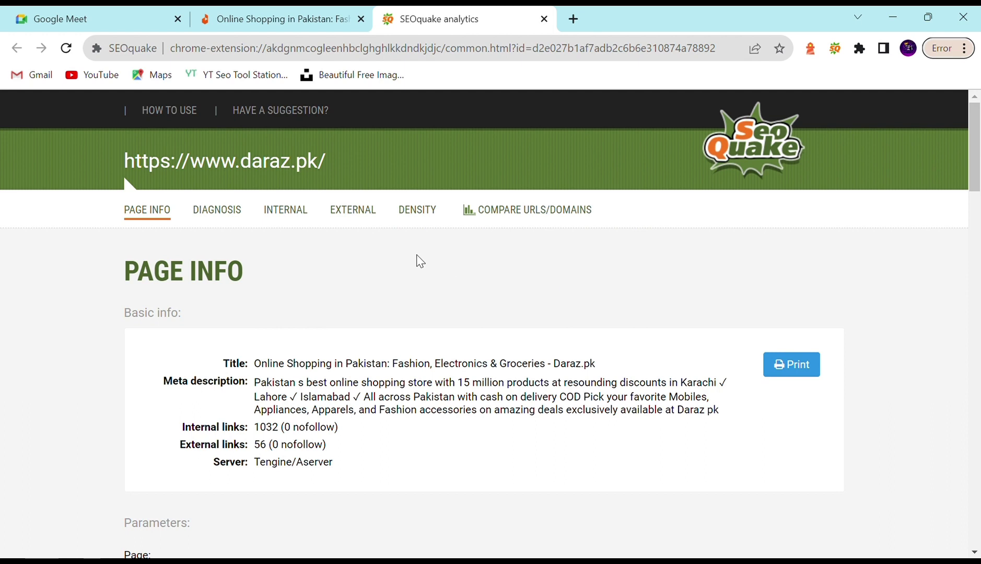
Step: Open the Diagnosis report for daraz.pk and read the tips for the URL check, closing them again
left_click(221, 211)
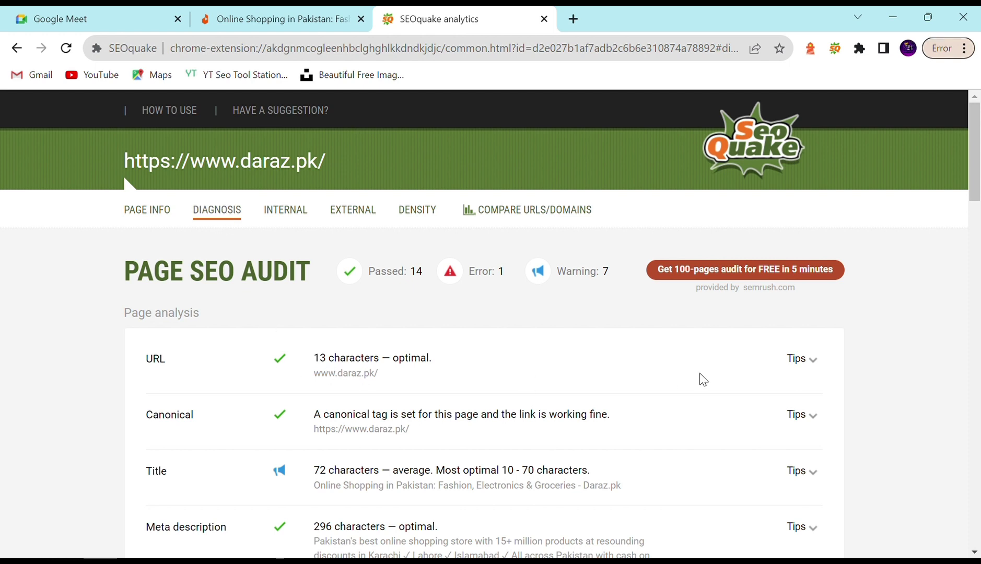
scroll(704, 379, "down", 1)
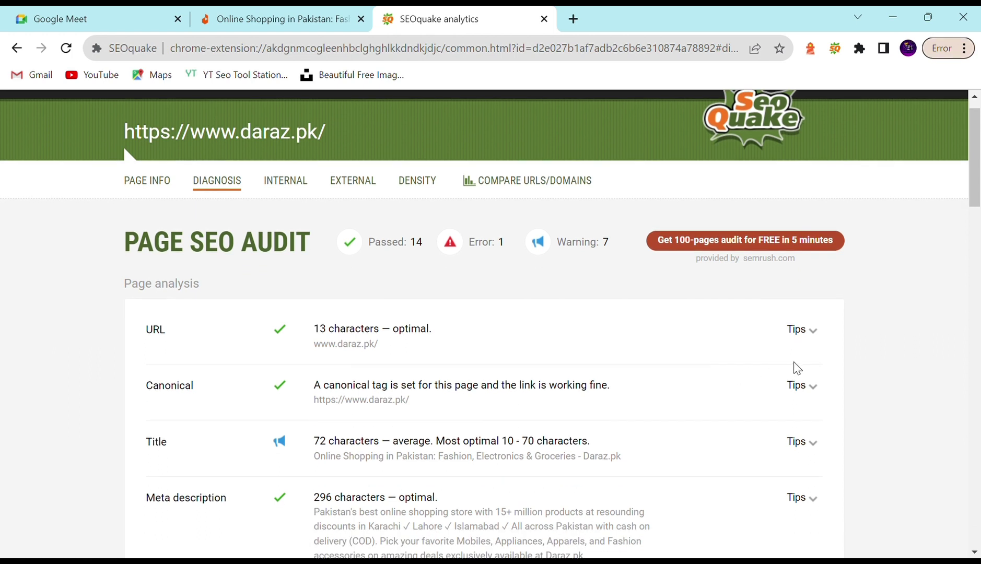
left_click(813, 334)
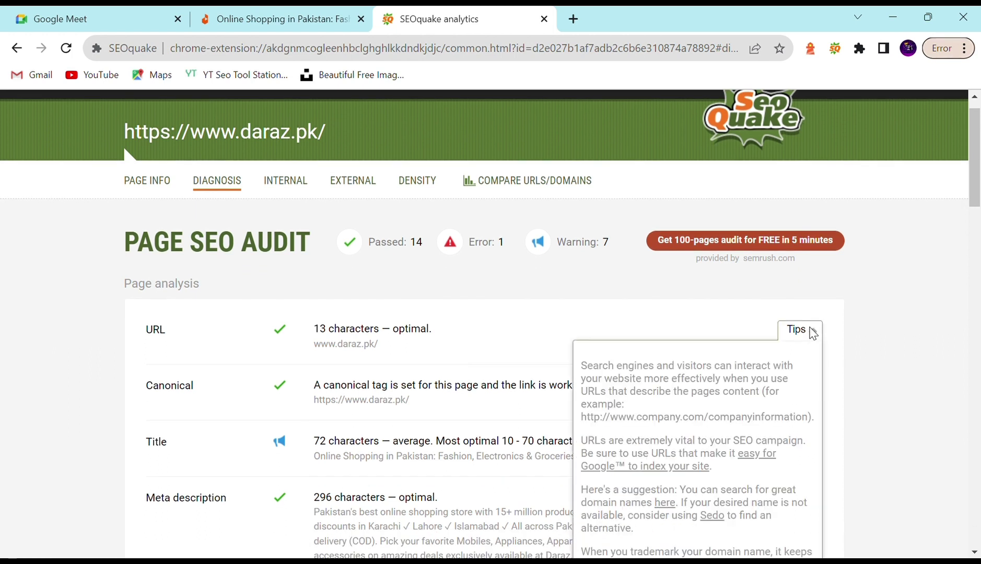
scroll(813, 333, "down", 2)
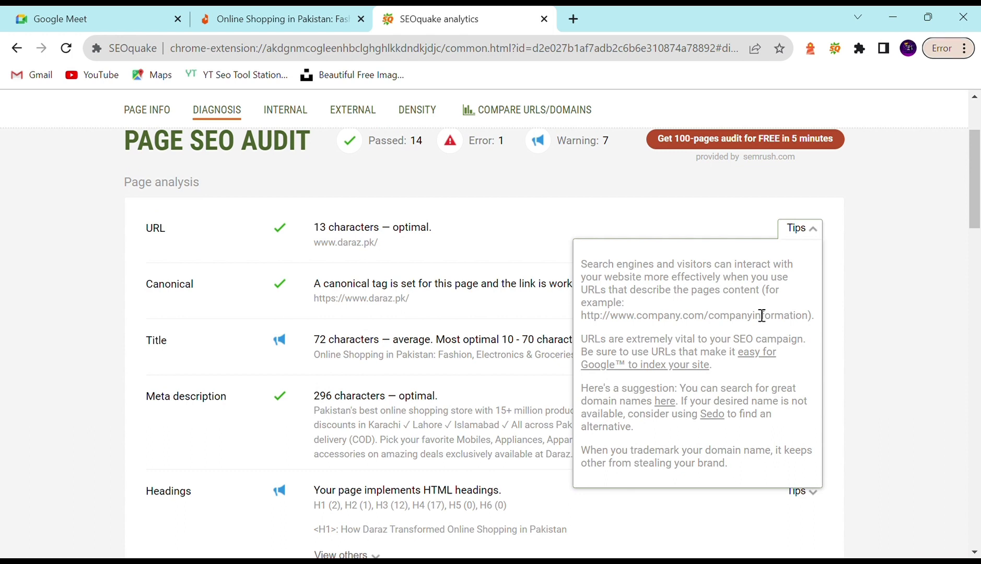
left_click(906, 223)
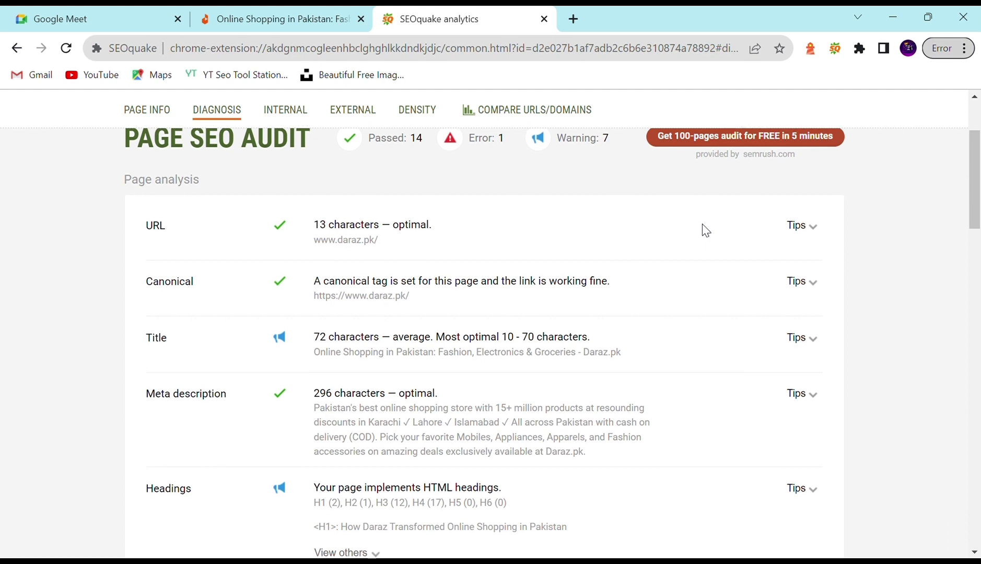
Step: Review the title, meta description and headings checks in the page analysis, expanding the full list of headings
scroll(700, 228, "down", 1)
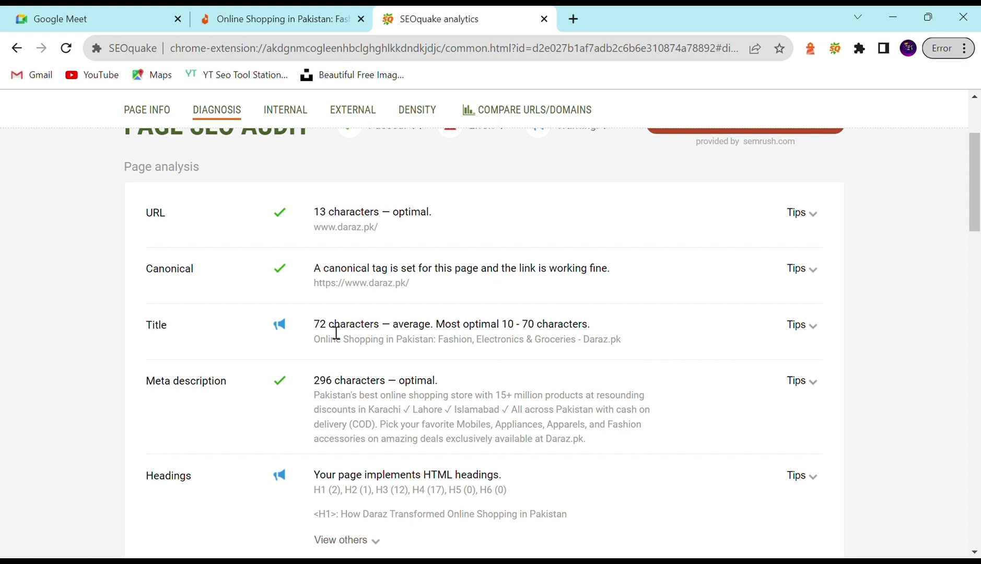
scroll(327, 330, "down", 1)
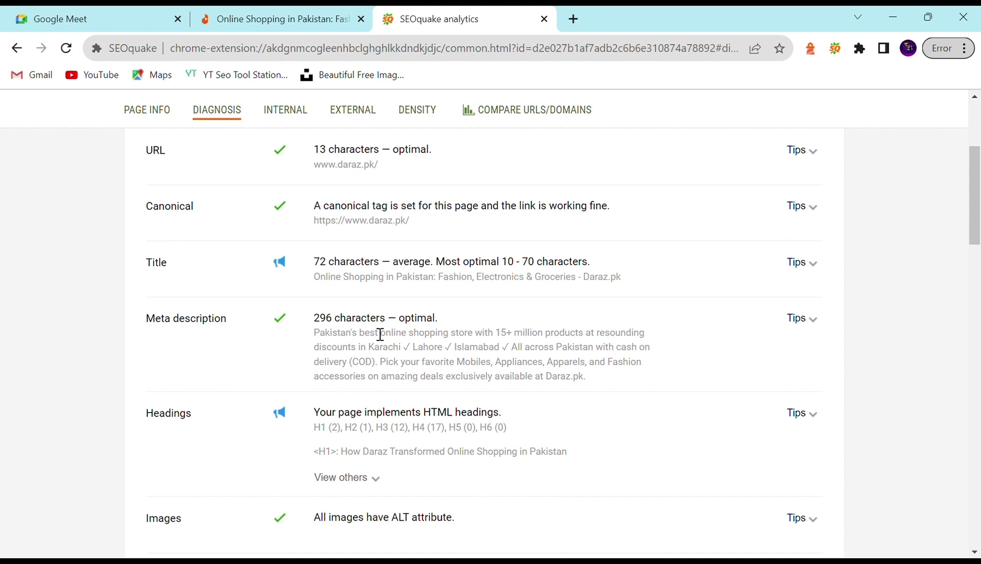
scroll(380, 334, "down", 4)
scroll(375, 335, "up", 1)
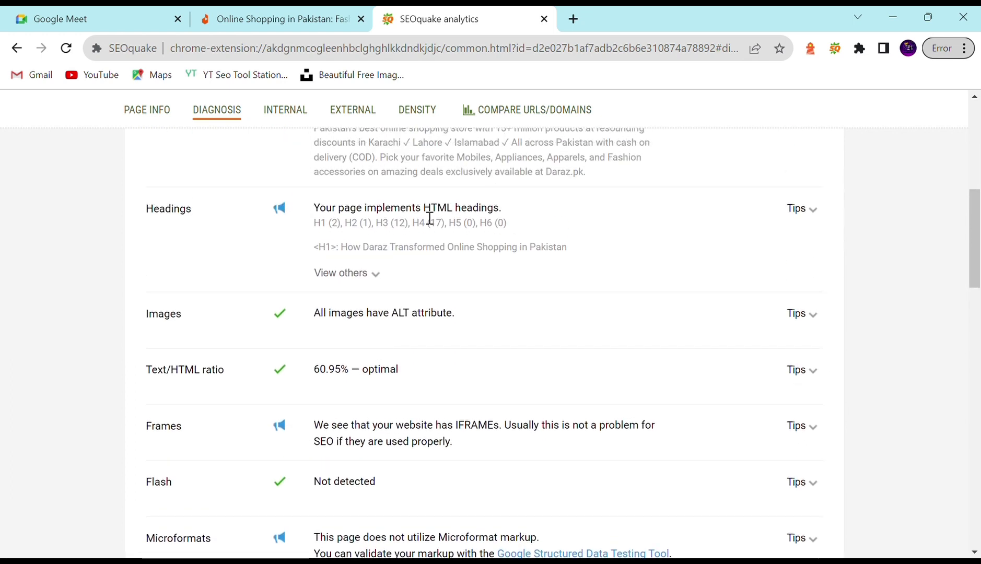
left_click(376, 275)
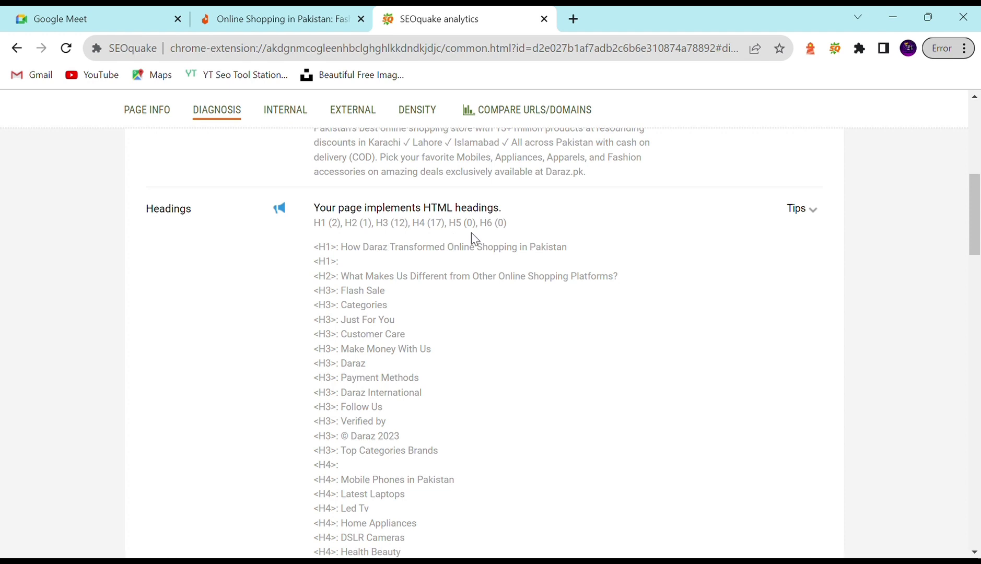
scroll(485, 240, "down", 1)
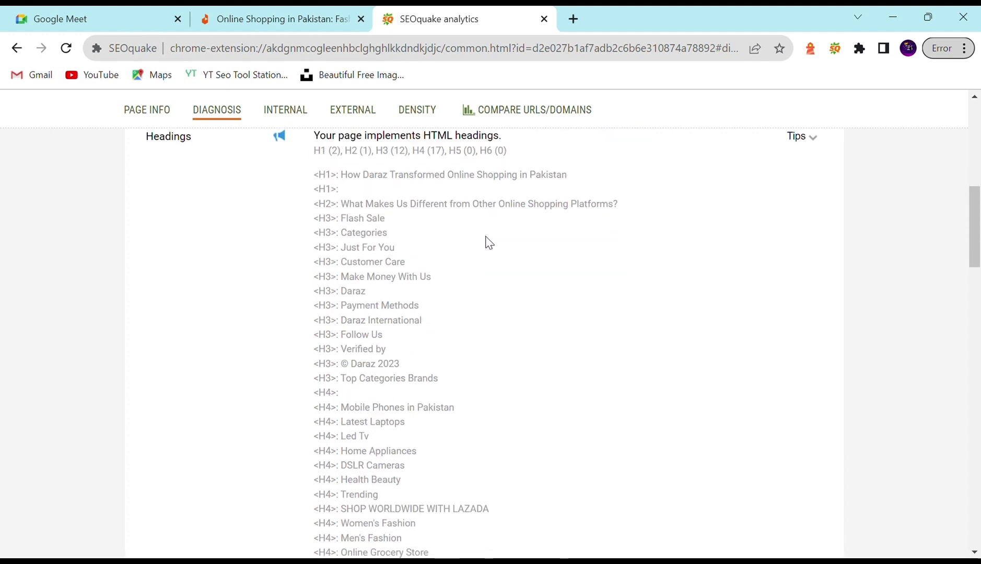
scroll(486, 241, "down", 1)
scroll(486, 243, "up", 2)
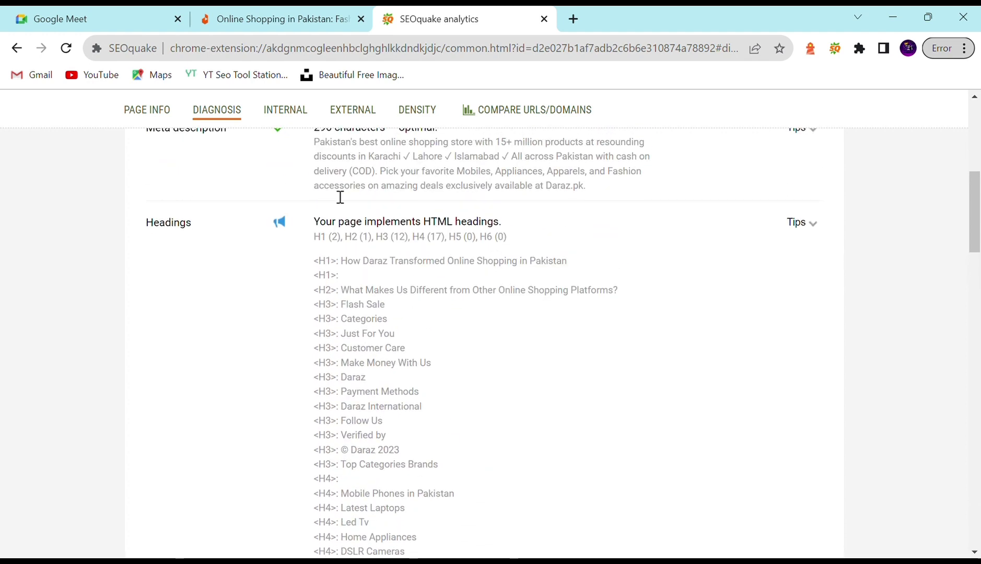
scroll(505, 341, "down", 7)
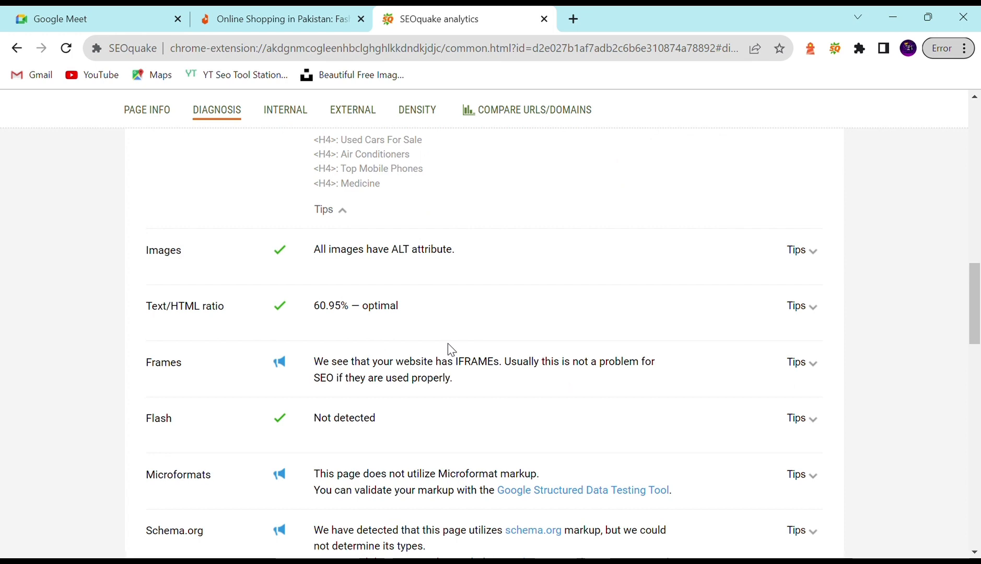
Step: Open the Google Structured Data Testing Tool from the Schema.org check, dismiss the developer profile prompt, and return to the SEOquake report
scroll(448, 343, "down", 3)
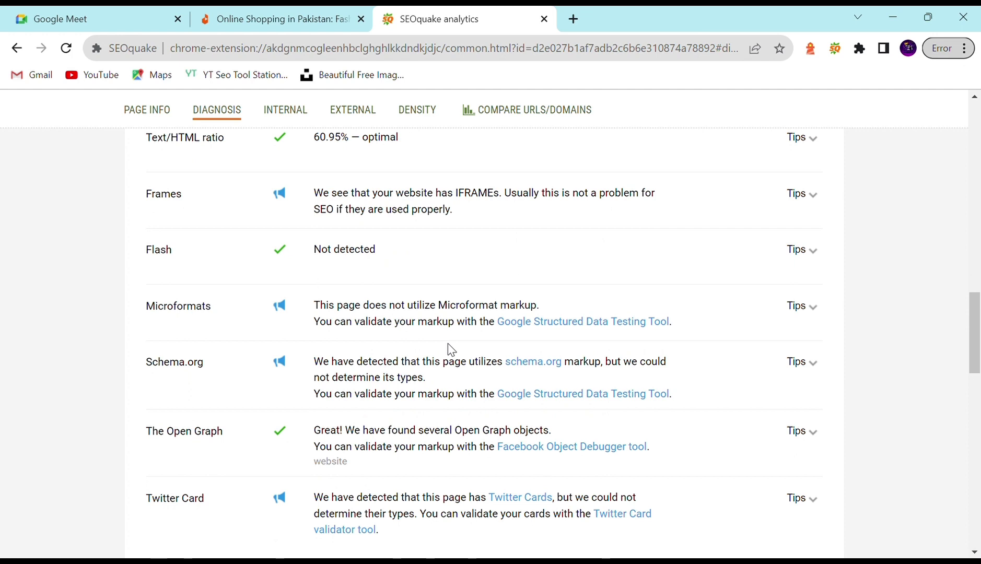
left_click(548, 399)
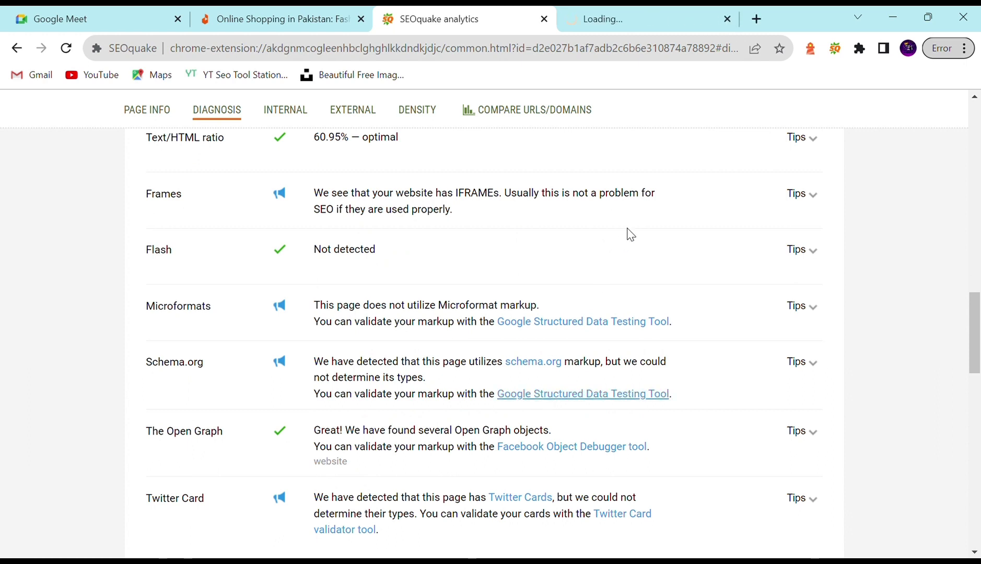
left_click(690, 13)
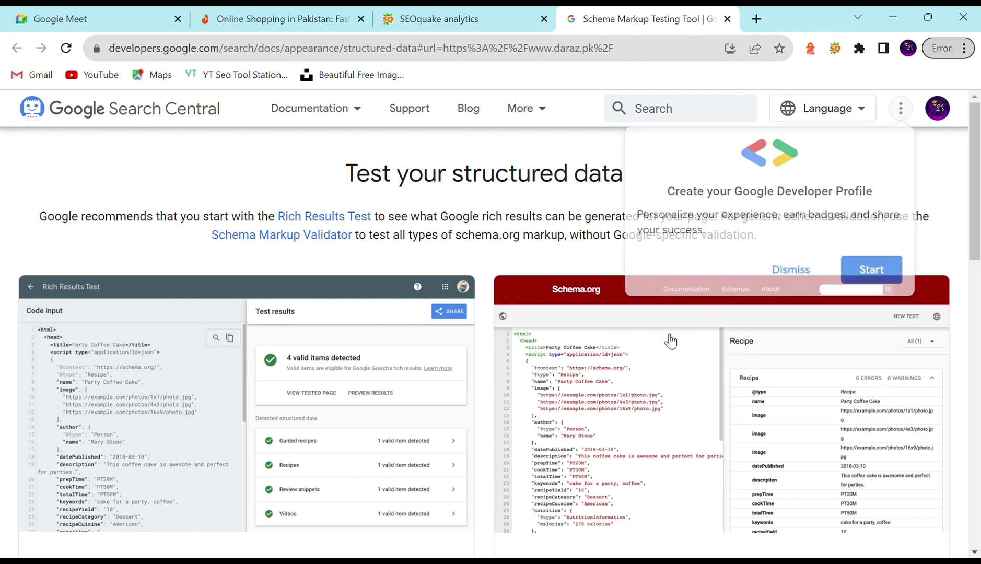
left_click(798, 273)
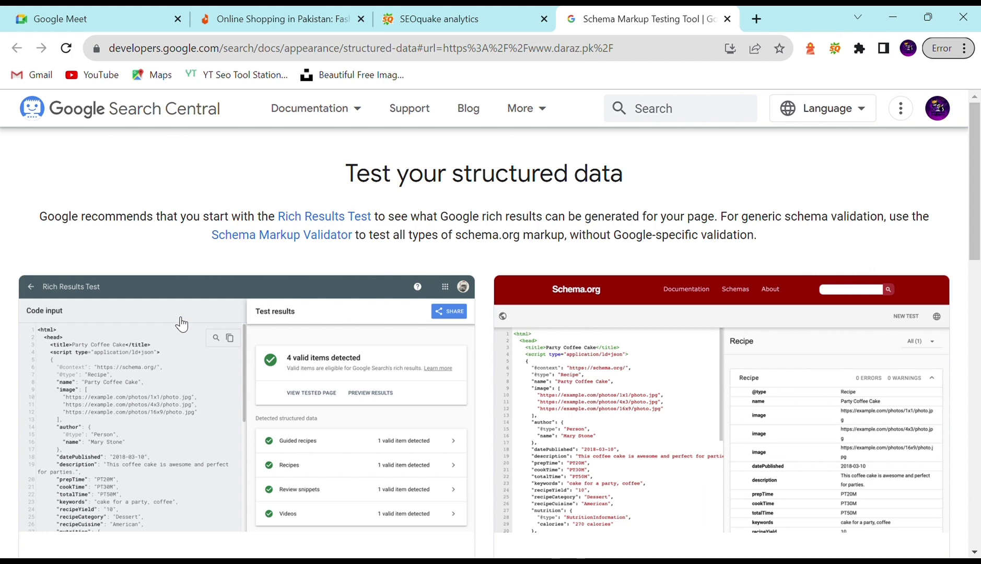
left_click(453, 17)
Step: Examine the mobile compliance checks, including the Meta viewport tips, and the site compliance checks from Robots.txt to Favicon
scroll(380, 388, "down", 4)
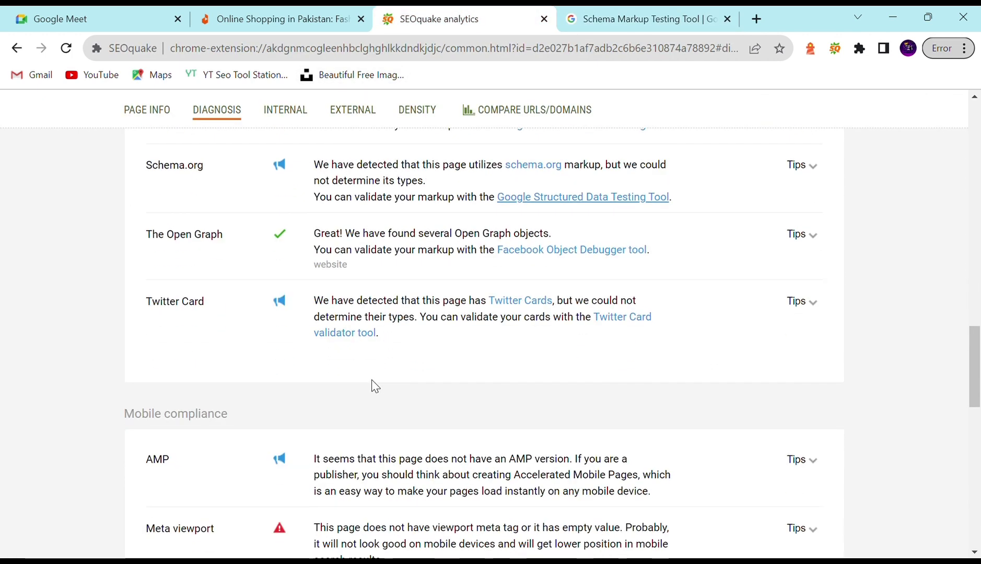
scroll(374, 387, "down", 1)
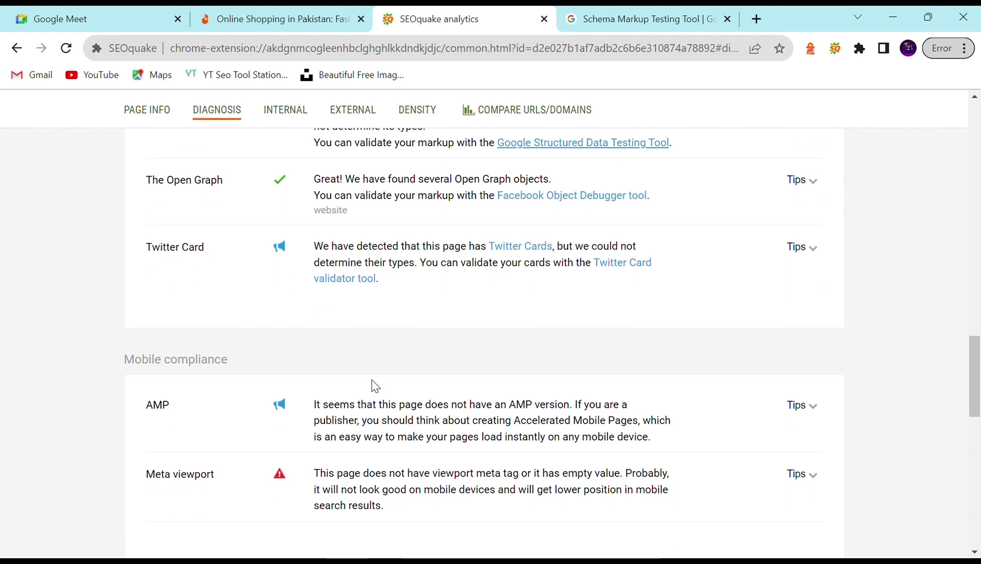
scroll(374, 386, "down", 1)
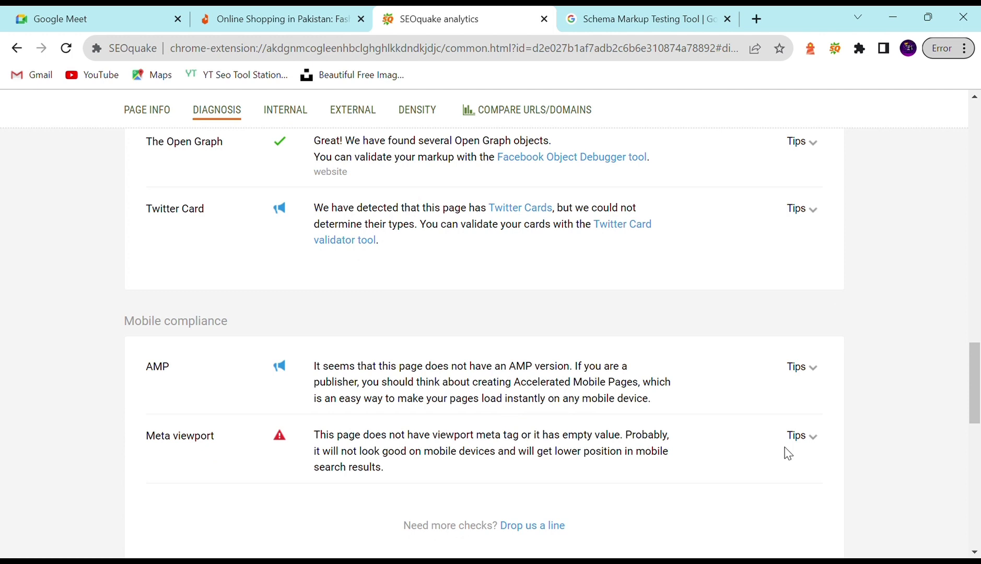
left_click(807, 445)
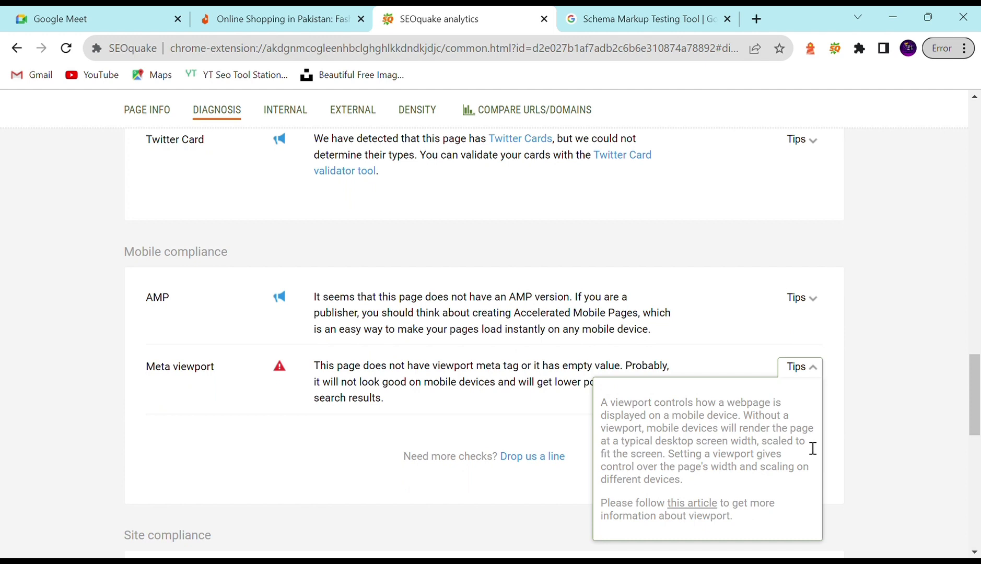
left_click(491, 488)
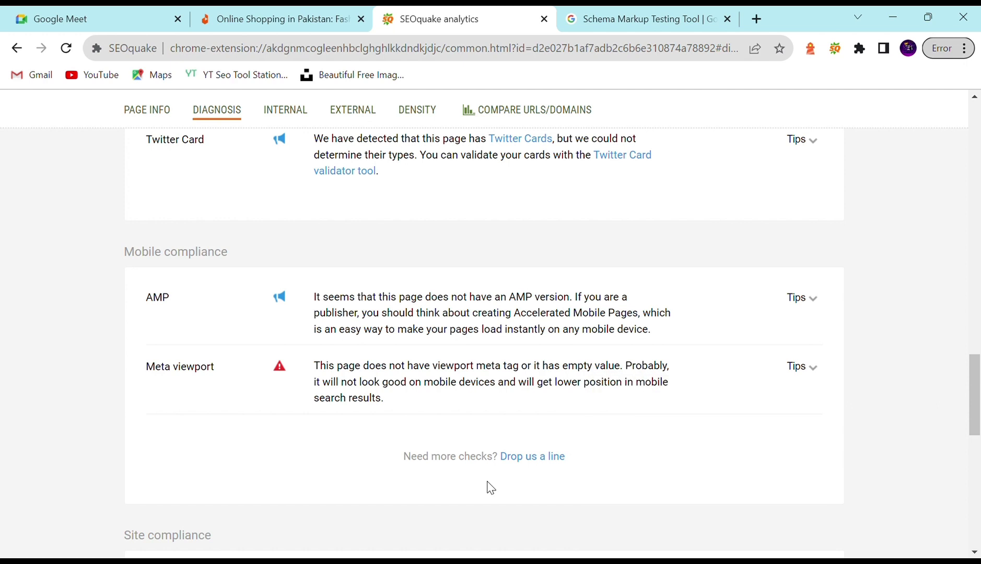
scroll(492, 487, "down", 6)
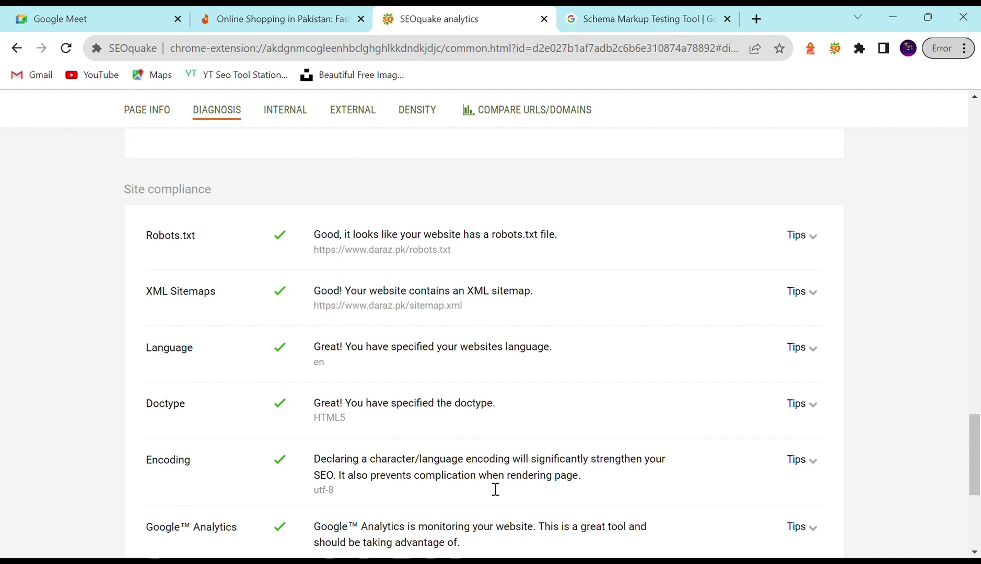
scroll(496, 490, "down", 3)
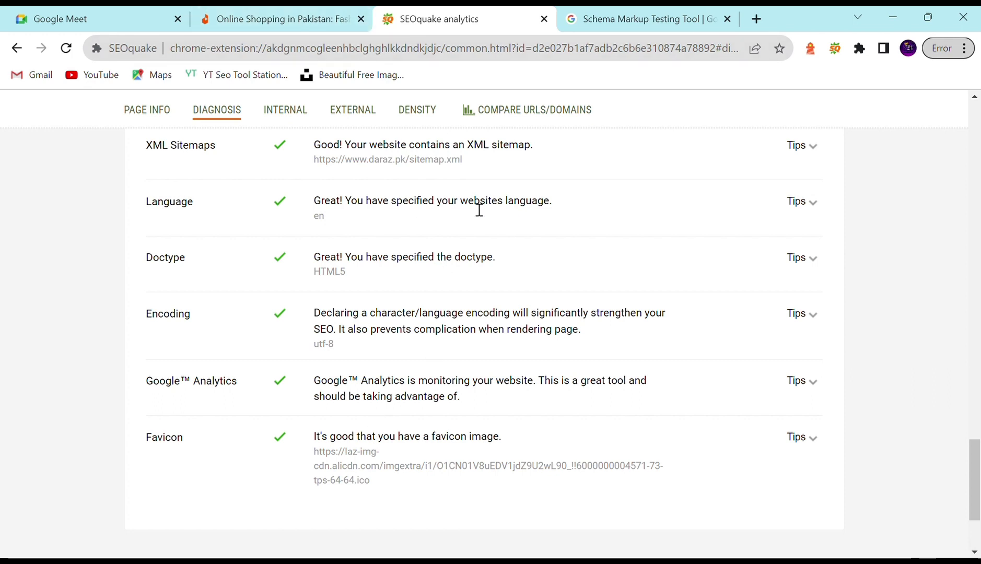
Step: Switch to the Page Info report for daraz.pk and back to the Diagnosis report
scroll(479, 210, "up", 15)
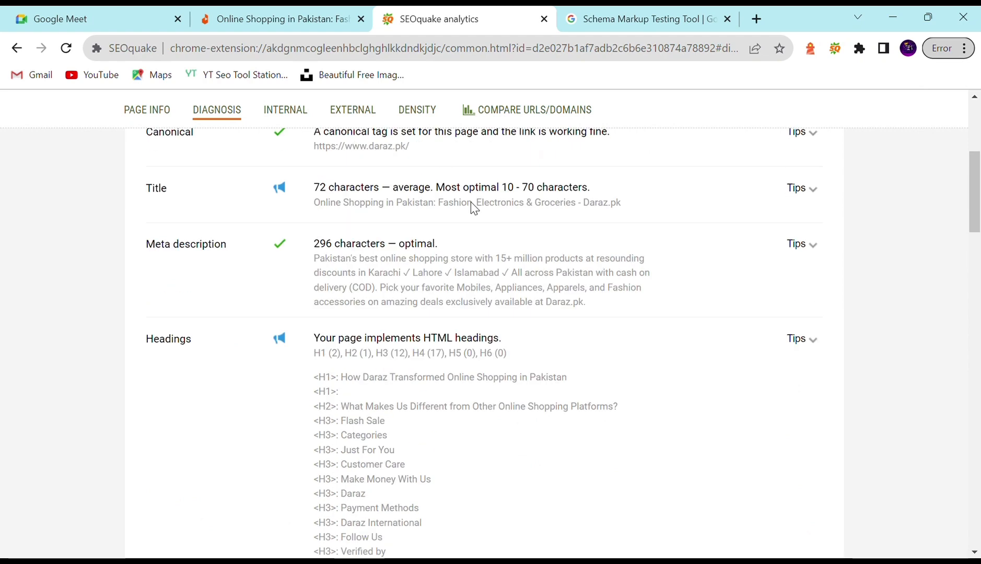
scroll(479, 210, "up", 2)
left_click(157, 214)
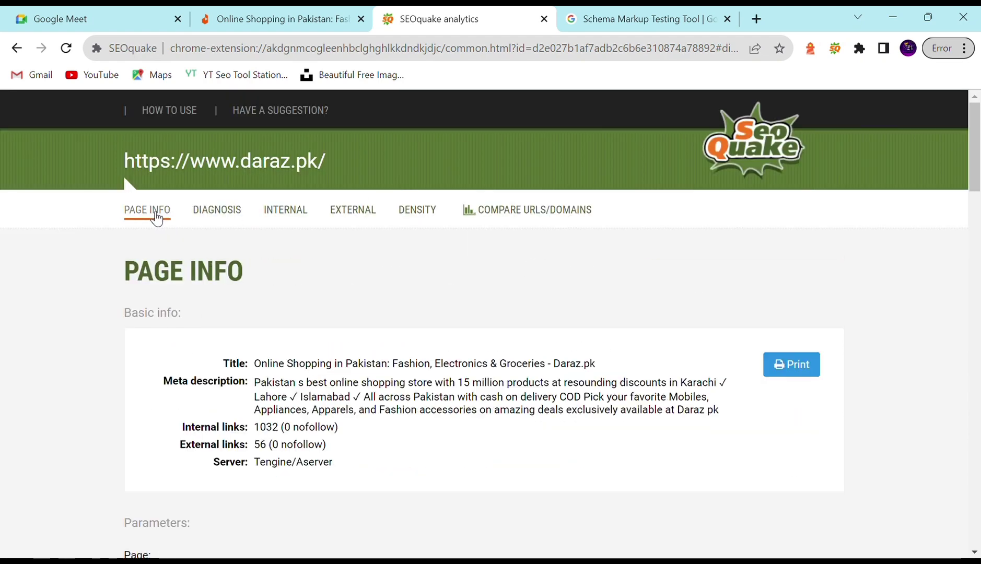
left_click(221, 218)
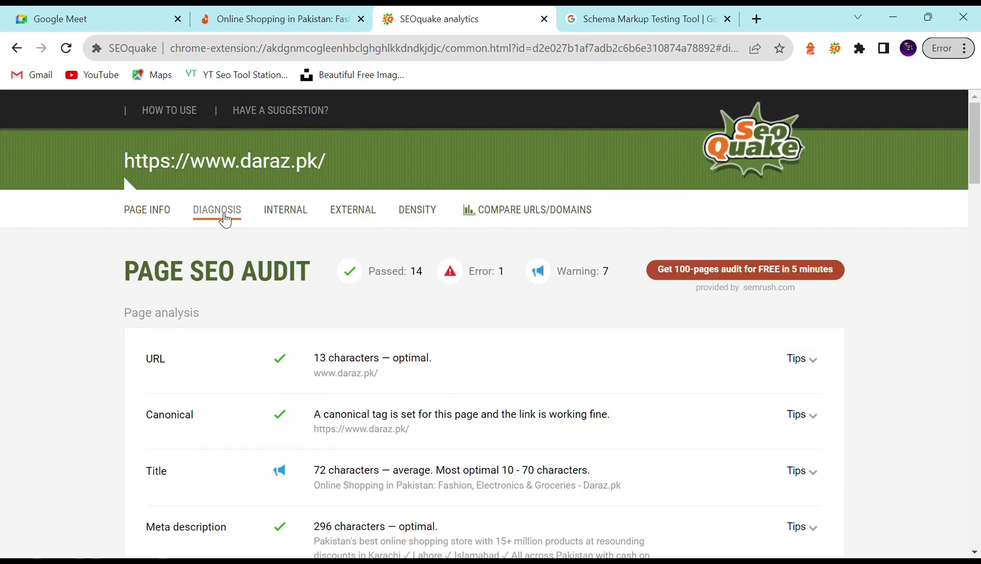
Step: Go through the Diagnosis audit again from the URL check down to the mobile compliance section
scroll(397, 459, "down", 2)
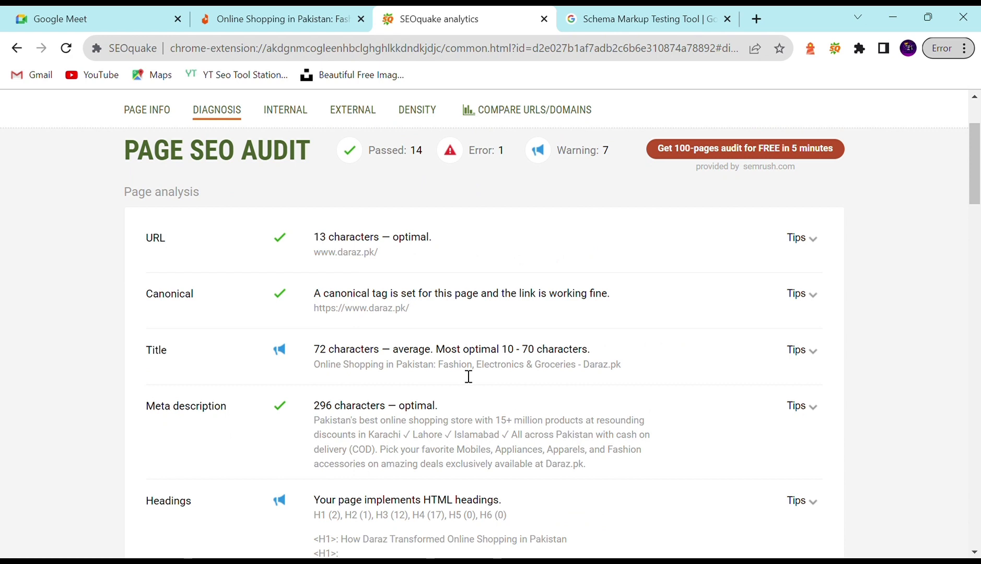
scroll(456, 377, "down", 2)
scroll(456, 361, "down", 3)
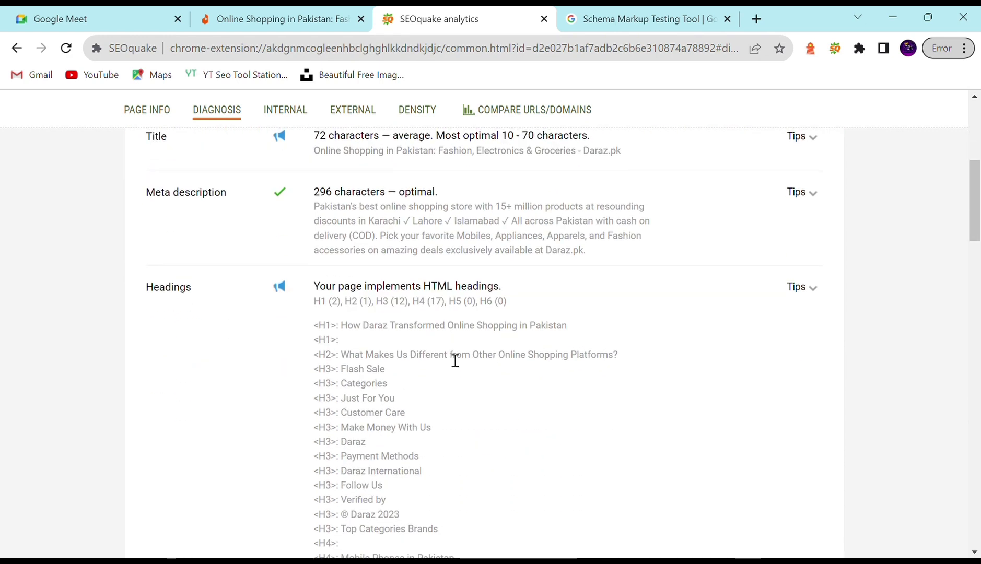
scroll(416, 339, "down", 9)
scroll(418, 343, "down", 5)
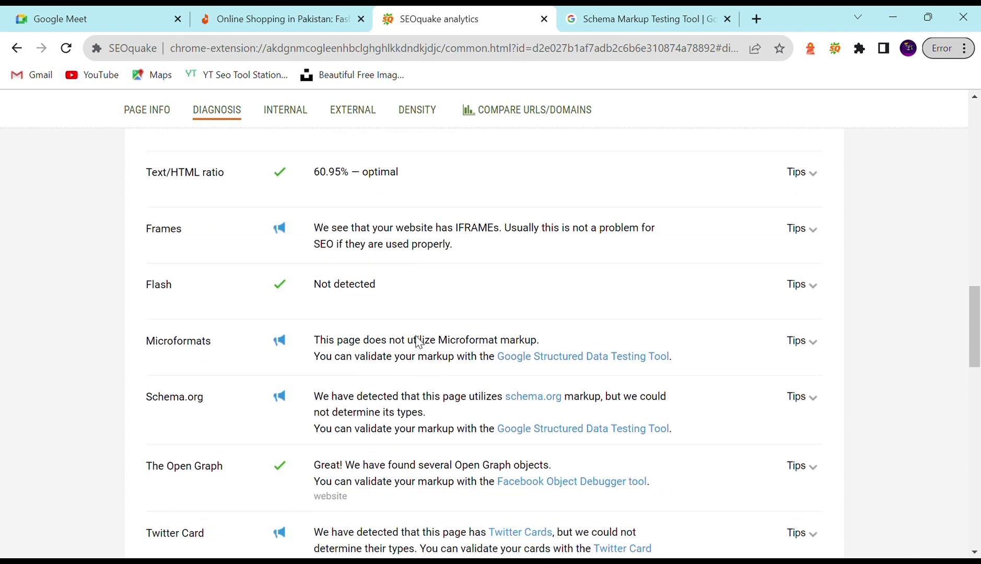
scroll(416, 342, "down", 6)
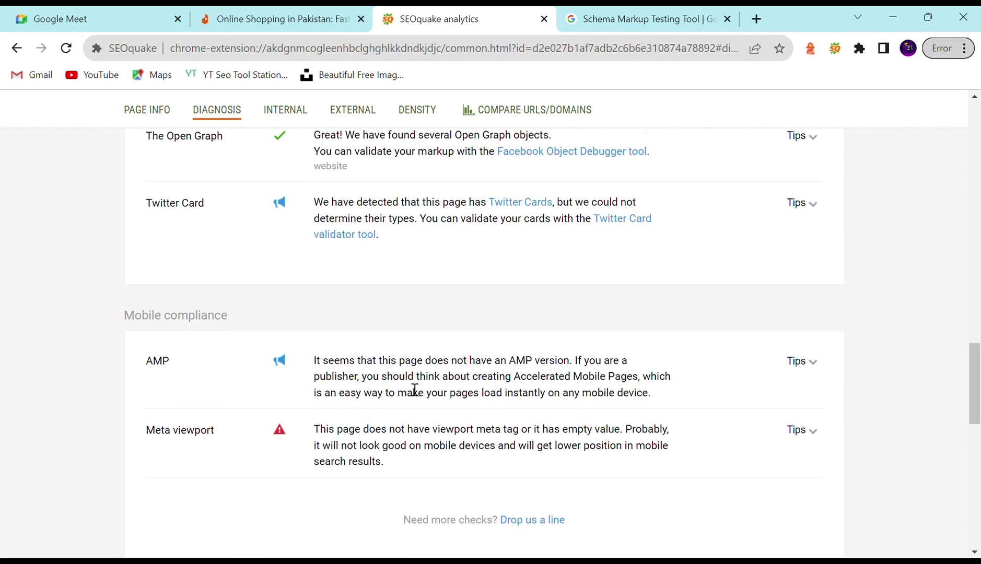